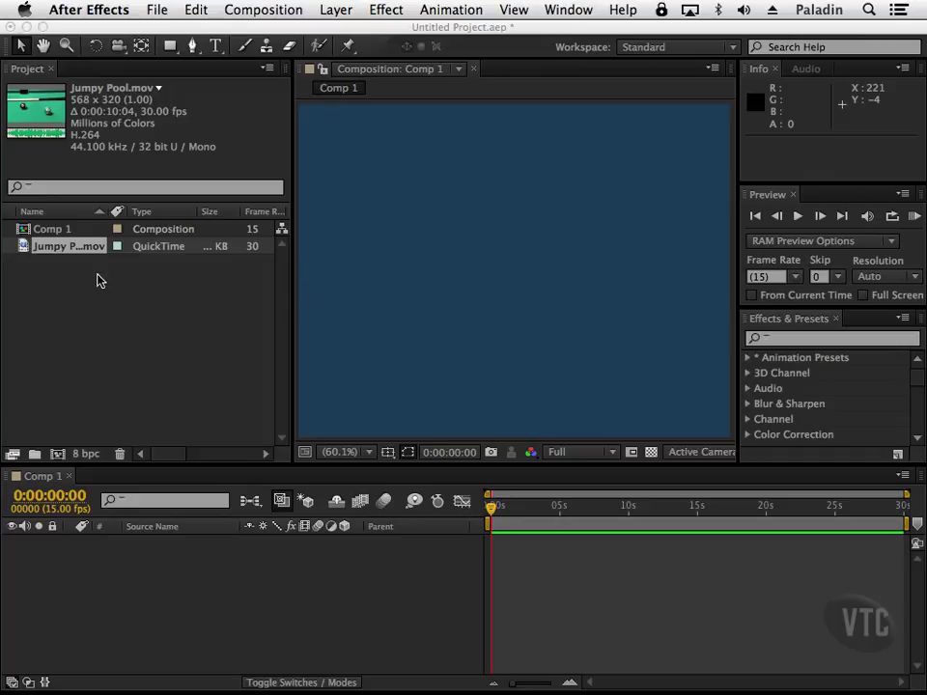
Create a new composition from the Jumpy Pool.mov footage and preview its motion in the timeline.
click(21, 245)
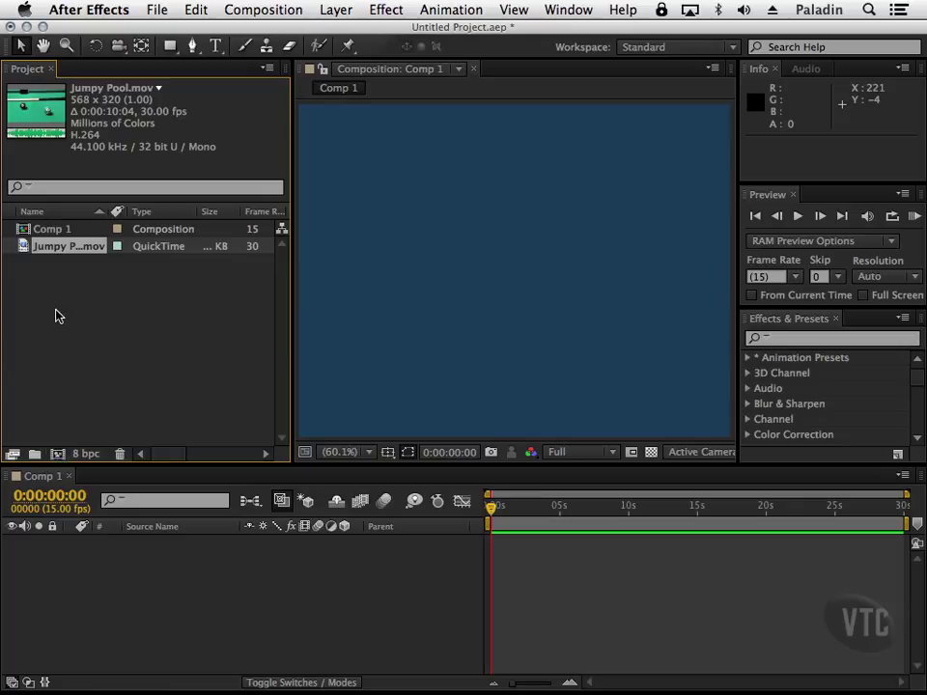
drag(30, 251, 57, 453)
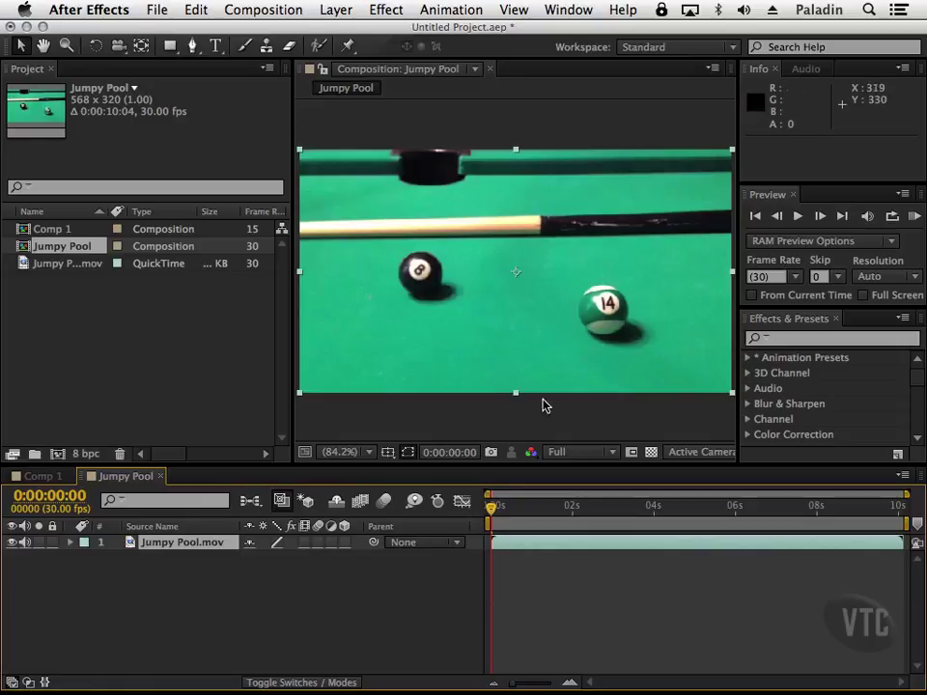
mouse_move(491, 506)
mouse_down()
mouse_move(532, 515)
mouse_move(867, 509)
mouse_move(791, 522)
mouse_move(488, 521)
mouse_up()
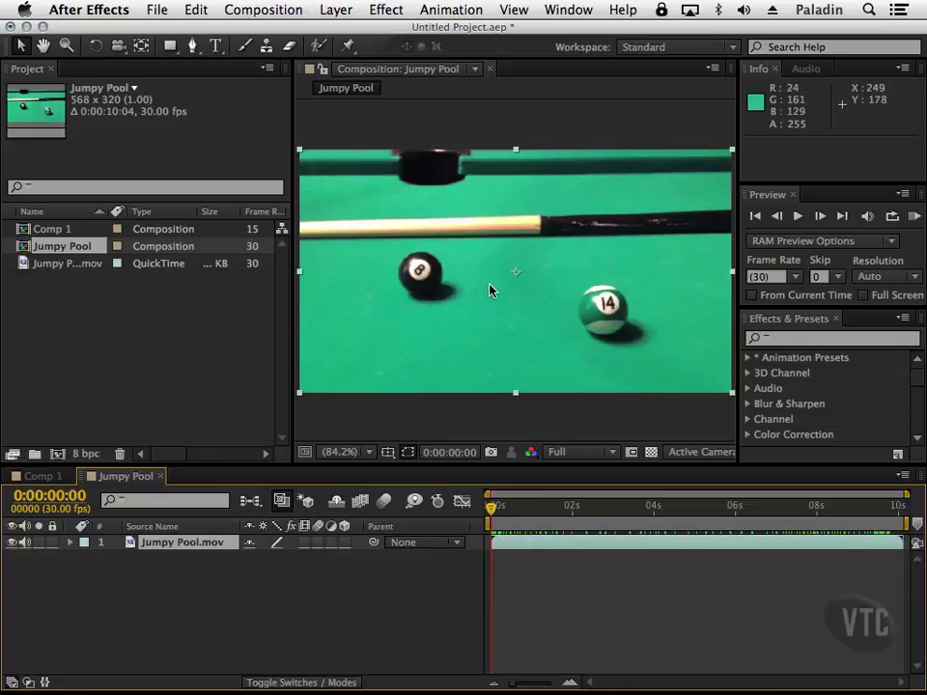
Nudge the Jumpy Pool.mov layer up about 2.4 px and switch to the Motion Tracking workspace.
mouse_move(490, 316)
mouse_down()
mouse_move(501, 292)
mouse_move(455, 278)
mouse_move(458, 325)
mouse_move(509, 322)
mouse_move(496, 281)
mouse_move(475, 302)
mouse_move(494, 314)
mouse_move(502, 305)
mouse_up()
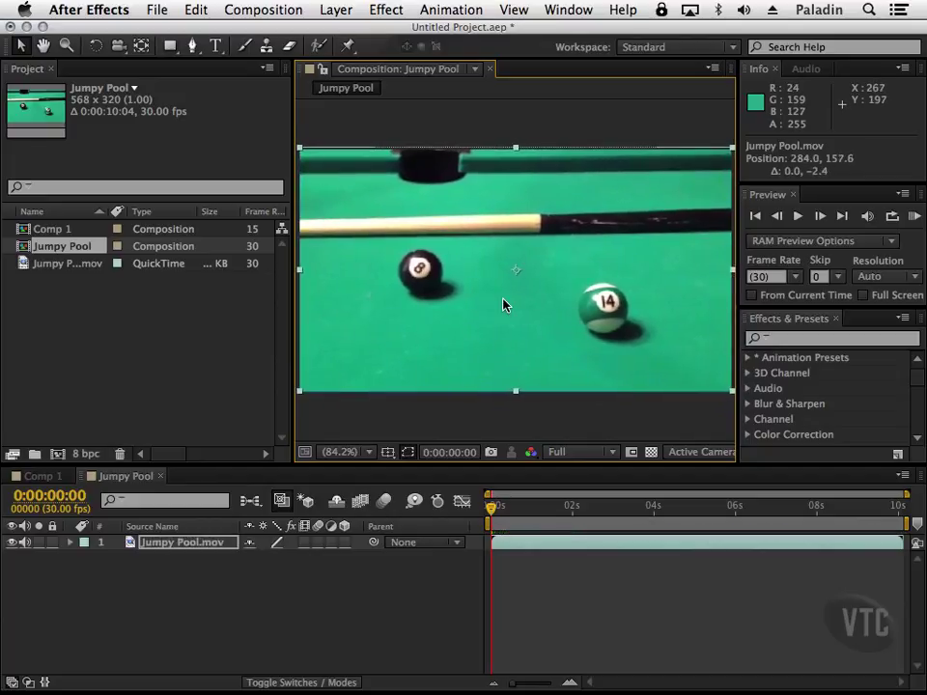
click(650, 47)
click(676, 135)
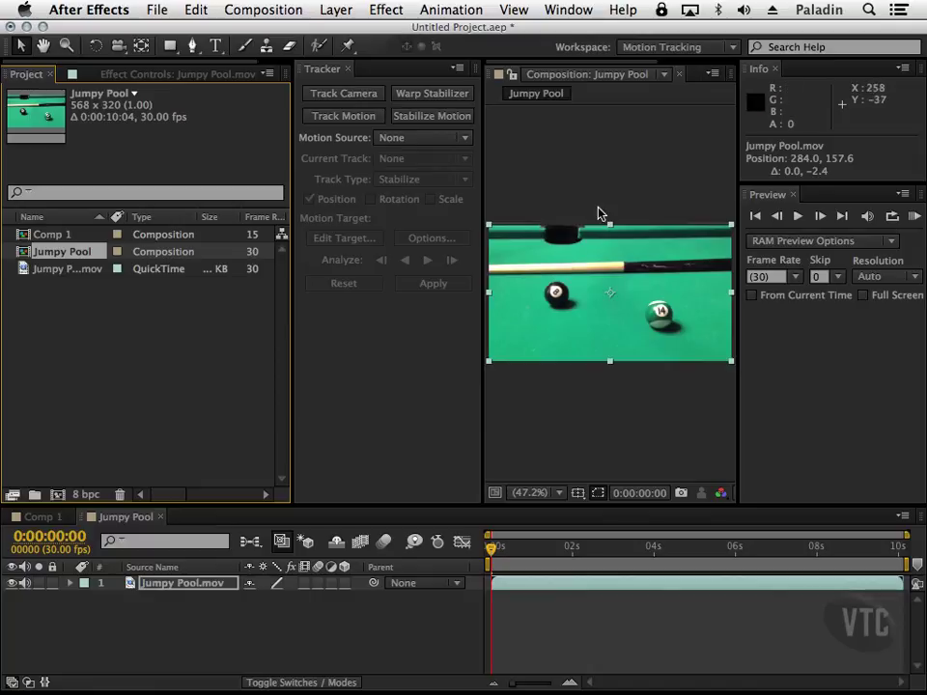
Start Stabilize Motion on the clip and fit Track Point 1 over the 8 ball with an enlarged search region.
click(421, 117)
click(712, 73)
click(753, 157)
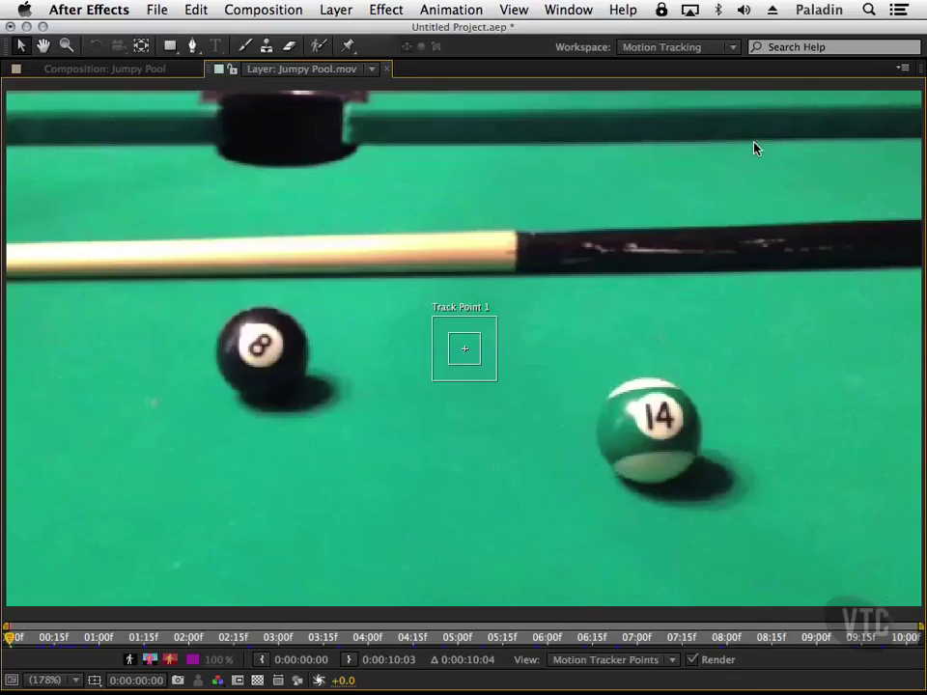
drag(472, 366, 316, 400)
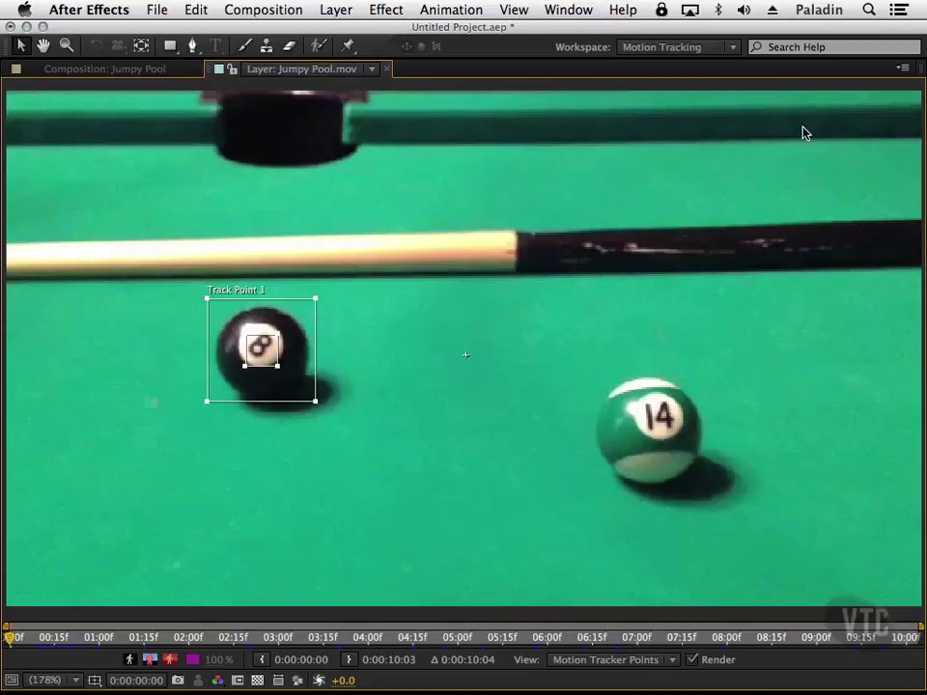
click(903, 69)
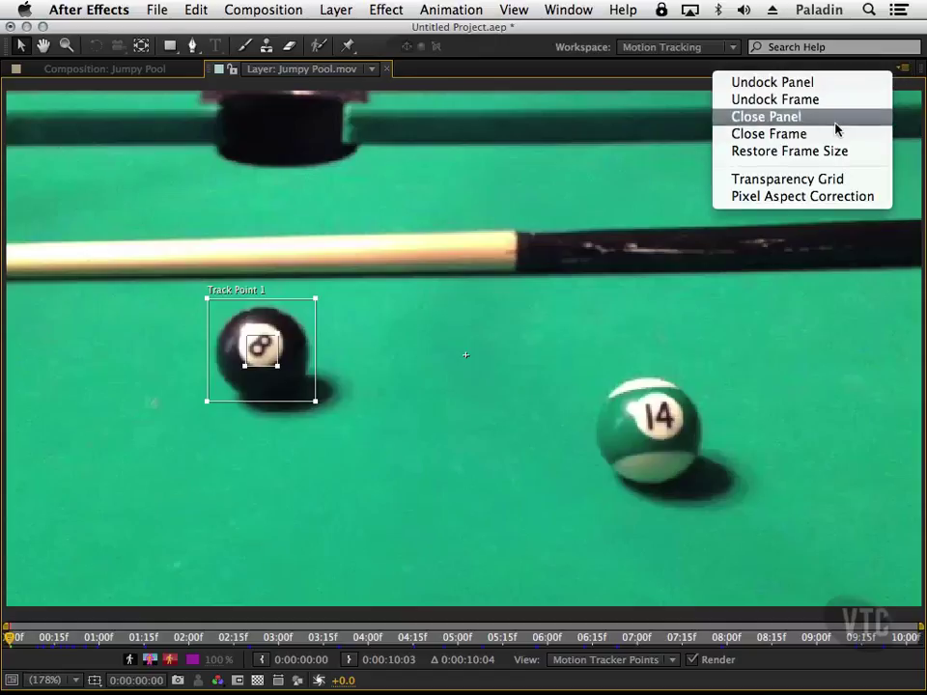
click(827, 150)
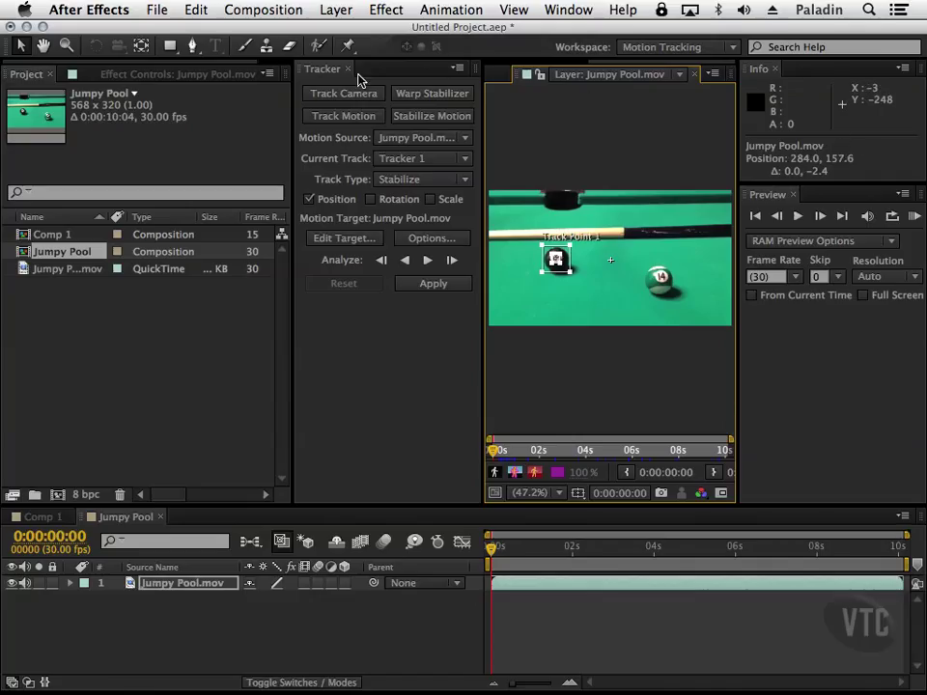
Add a second track point and place it where the cue's light shaft meets the dark section, with a widened search region.
click(459, 70)
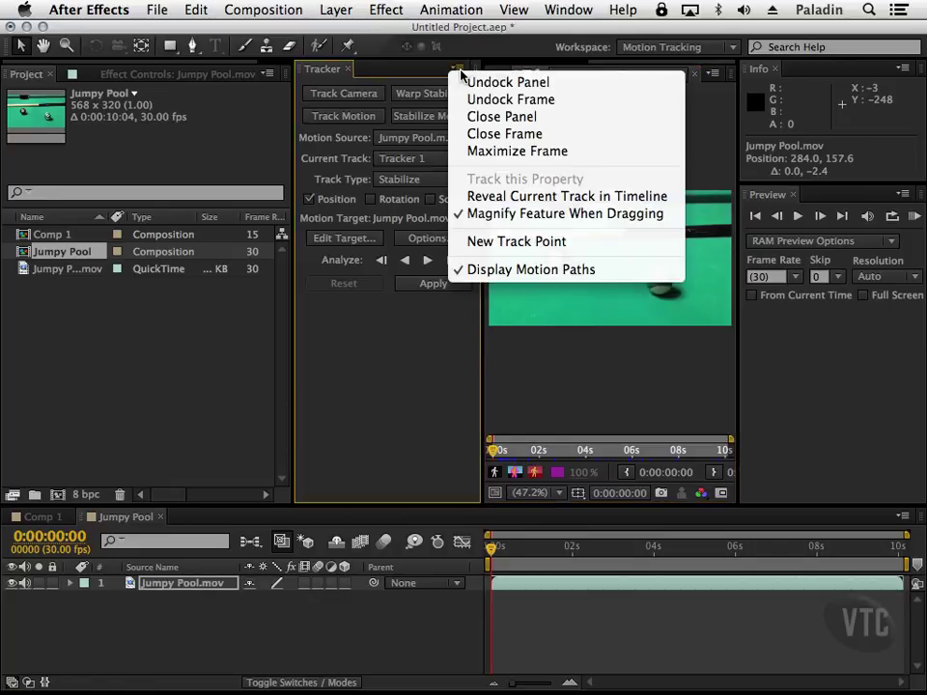
click(533, 247)
click(684, 150)
click(713, 75)
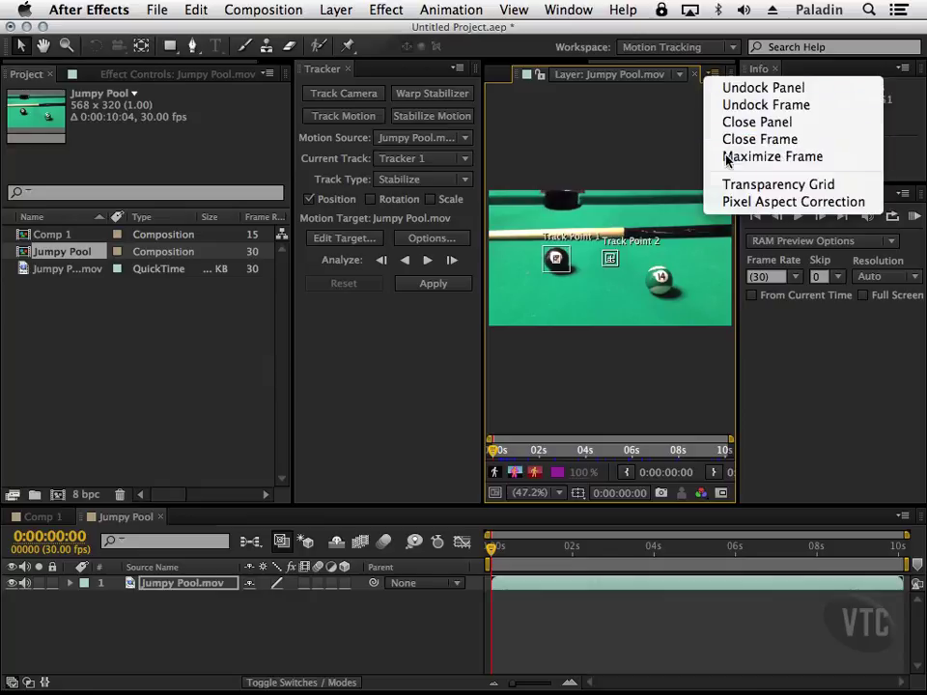
click(730, 152)
drag(475, 368, 517, 289)
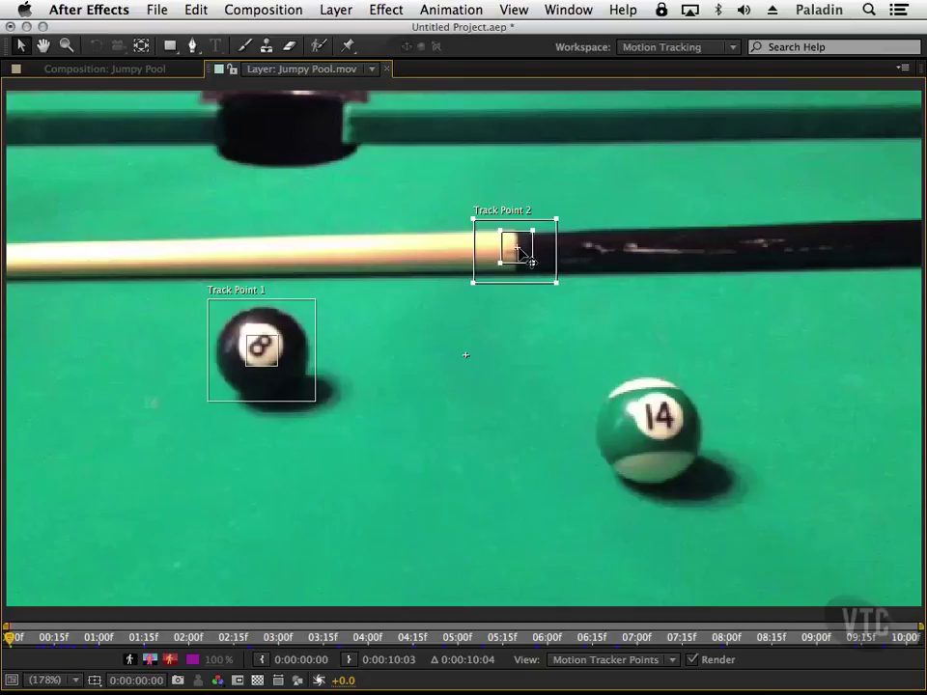
click(901, 70)
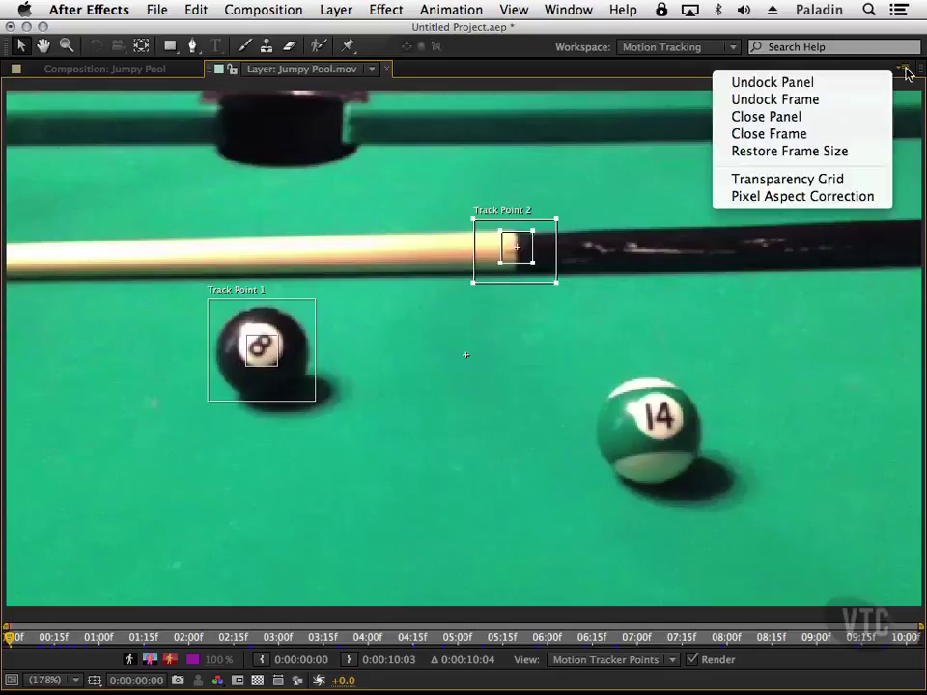
click(853, 153)
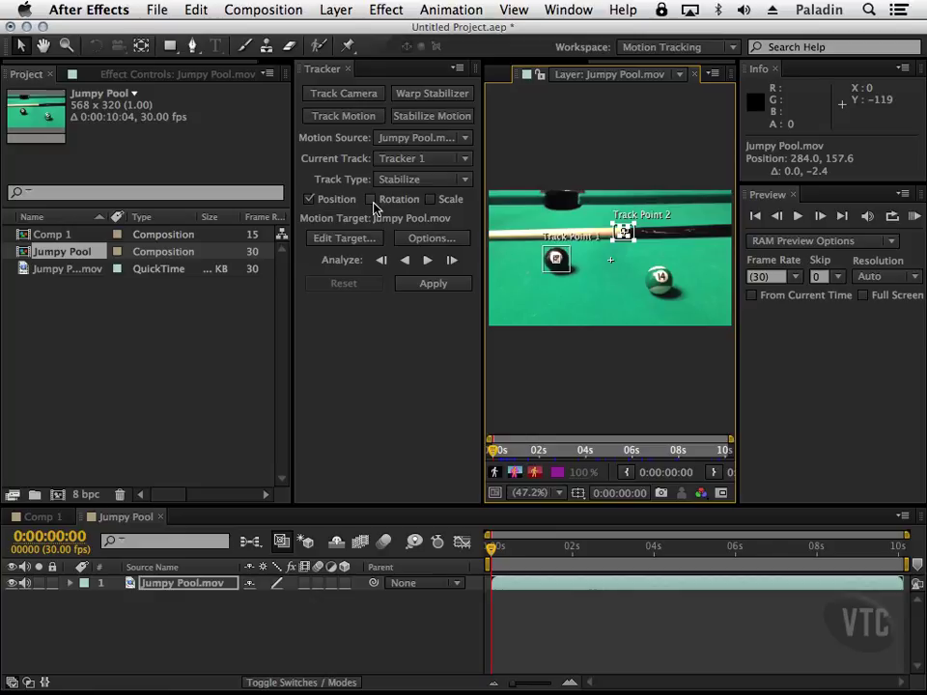
Include Rotation in the stabilization track and analyze the clip forward from its first frame.
mouse_move(492, 548)
mouse_down()
mouse_move(661, 549)
mouse_move(492, 547)
mouse_up()
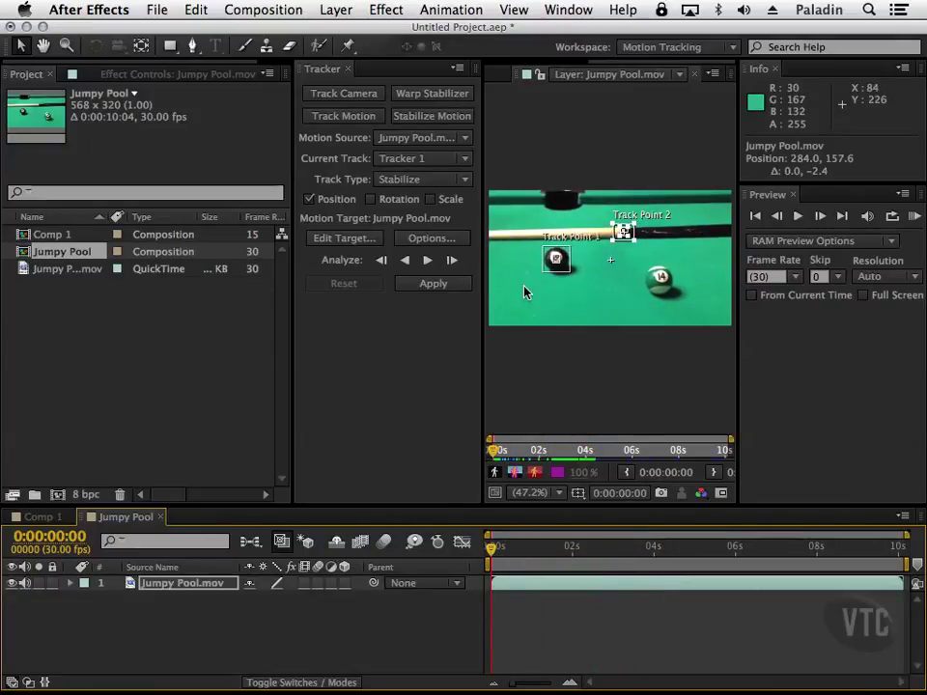
click(370, 200)
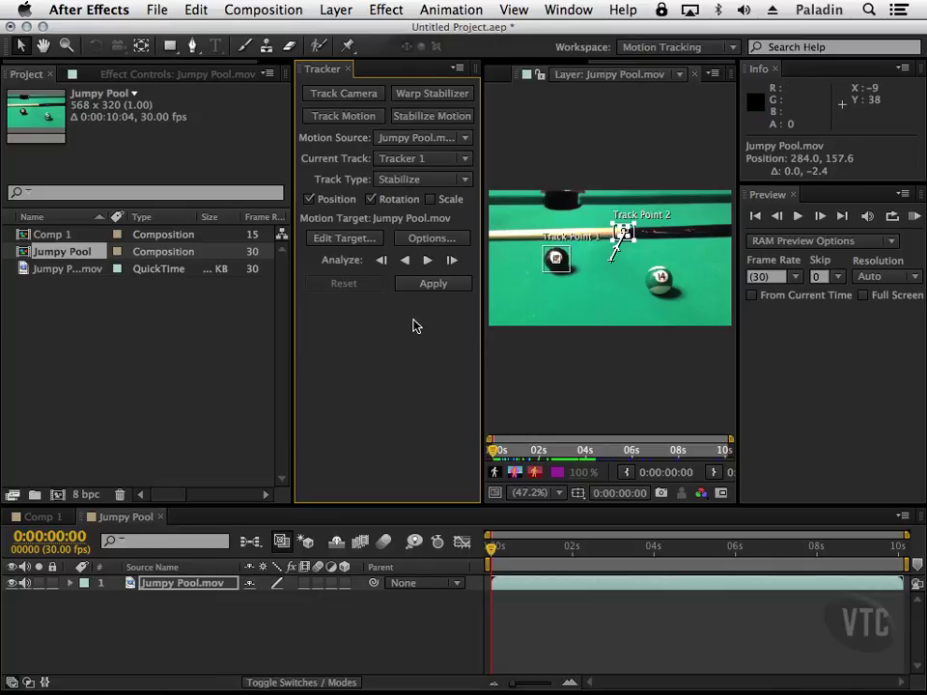
click(428, 261)
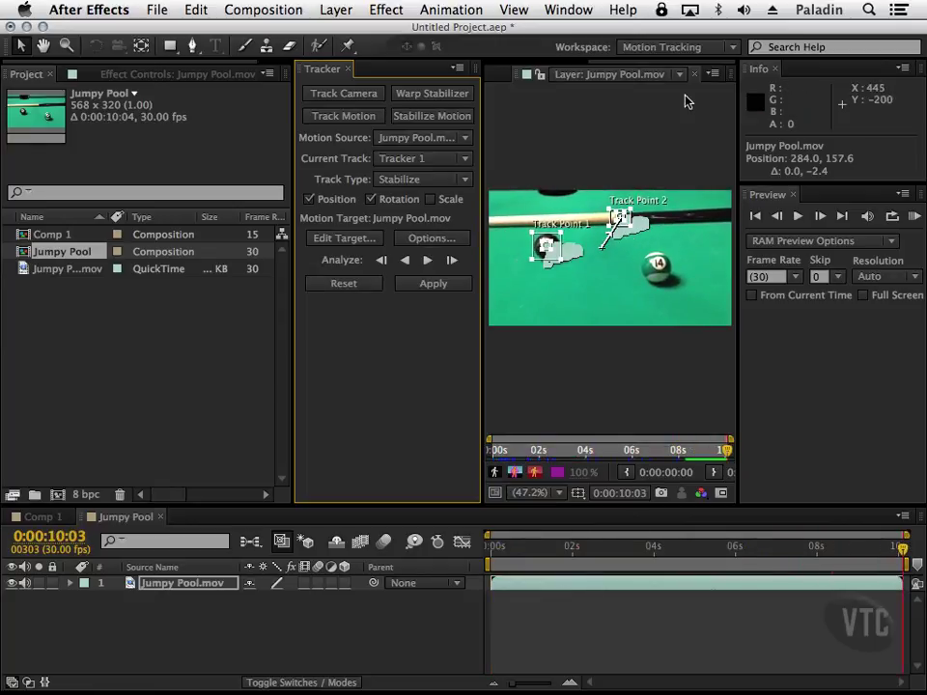
Check both motion paths in an enlarged layer view and apply the stabilization to the X and Y dimensions.
click(712, 73)
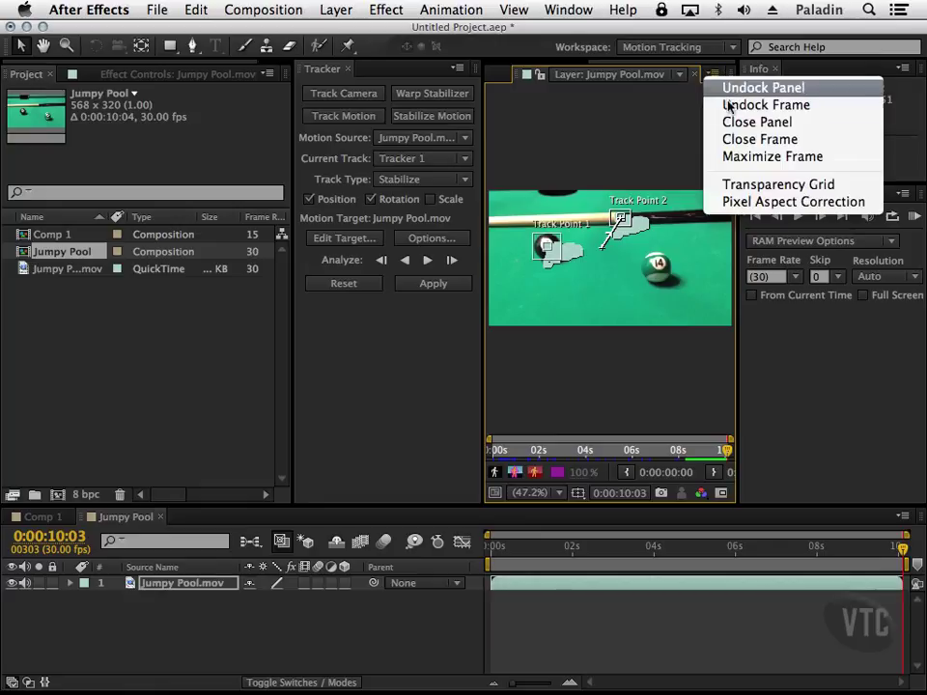
click(756, 159)
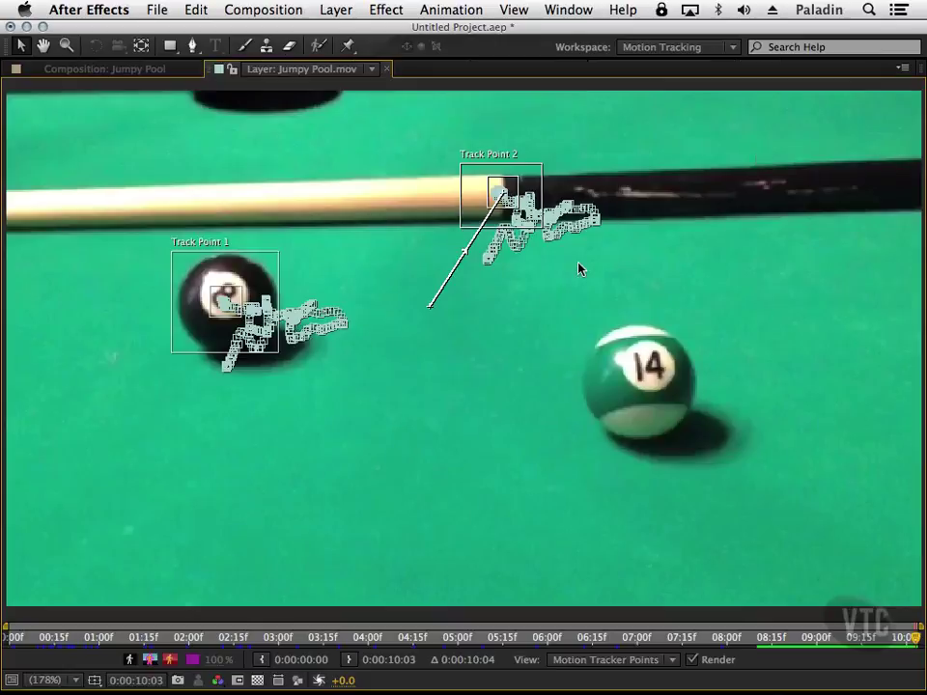
click(902, 68)
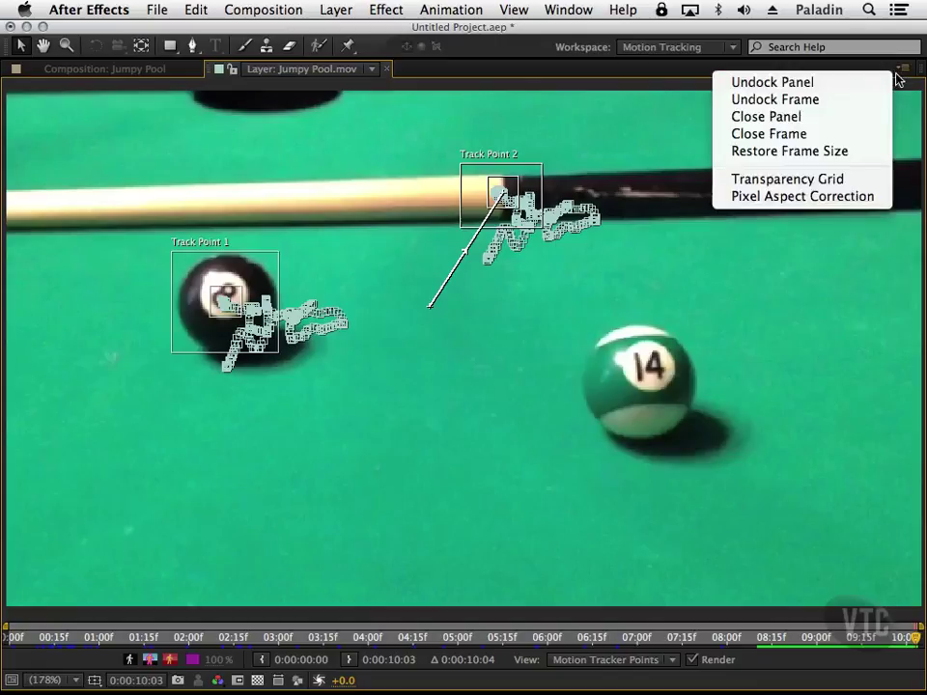
click(820, 152)
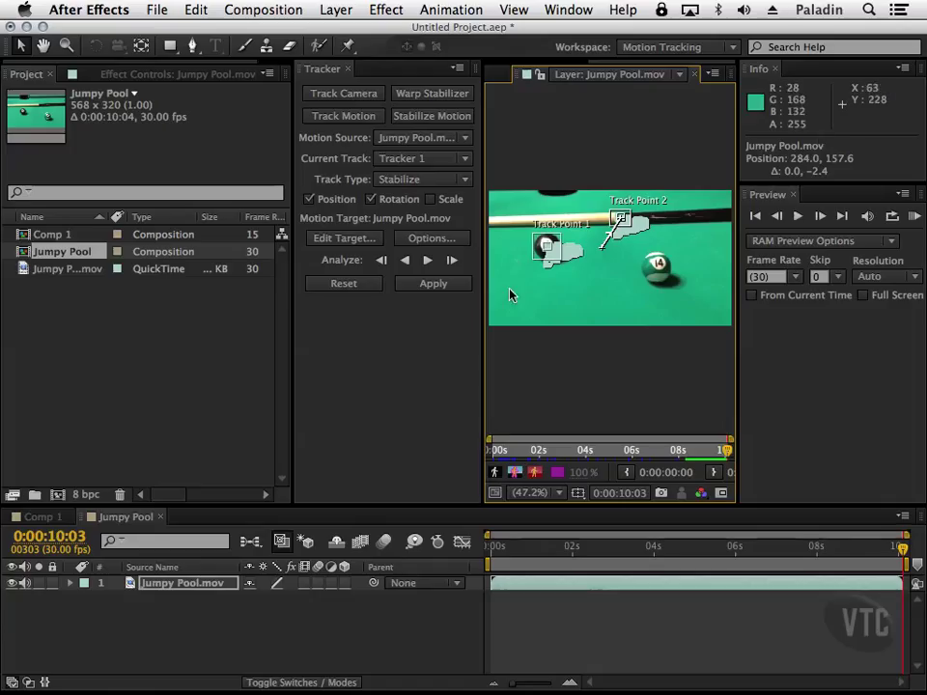
click(433, 286)
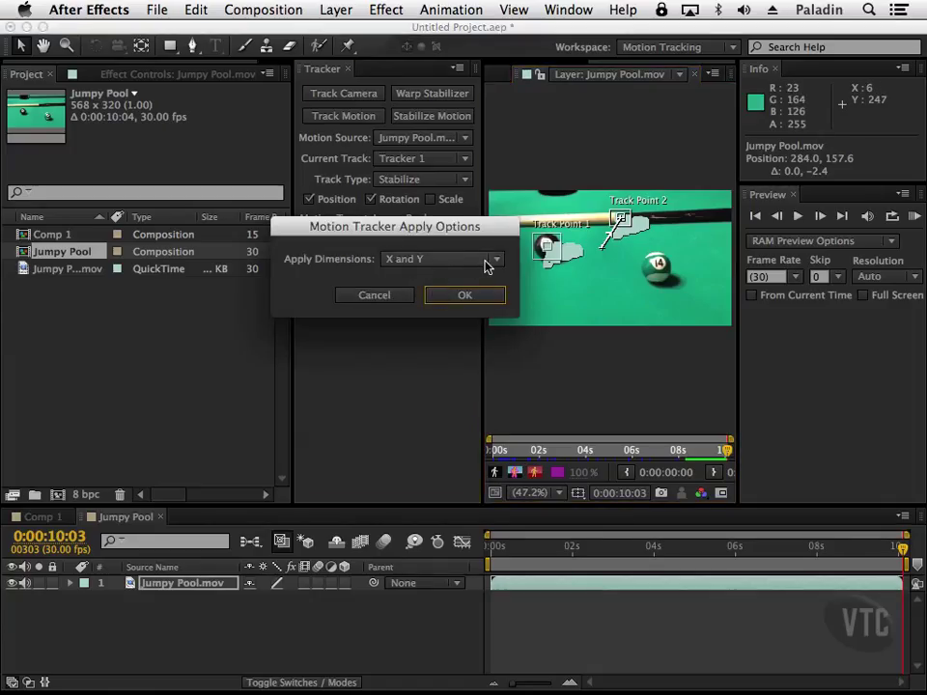
click(489, 295)
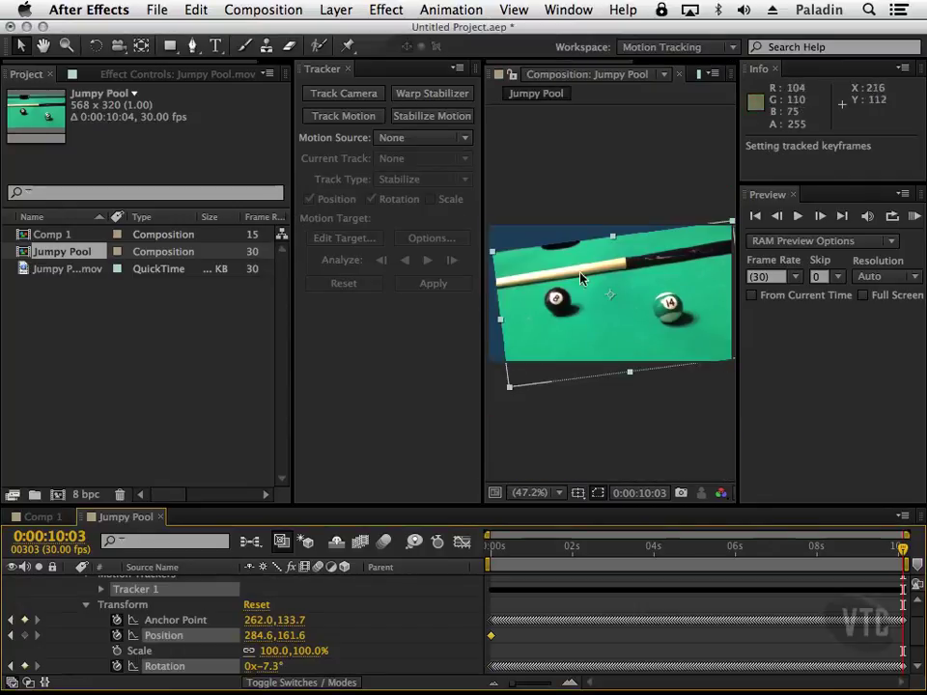
Switch back to the Standard workspace and play the stabilized composition from the start.
click(705, 54)
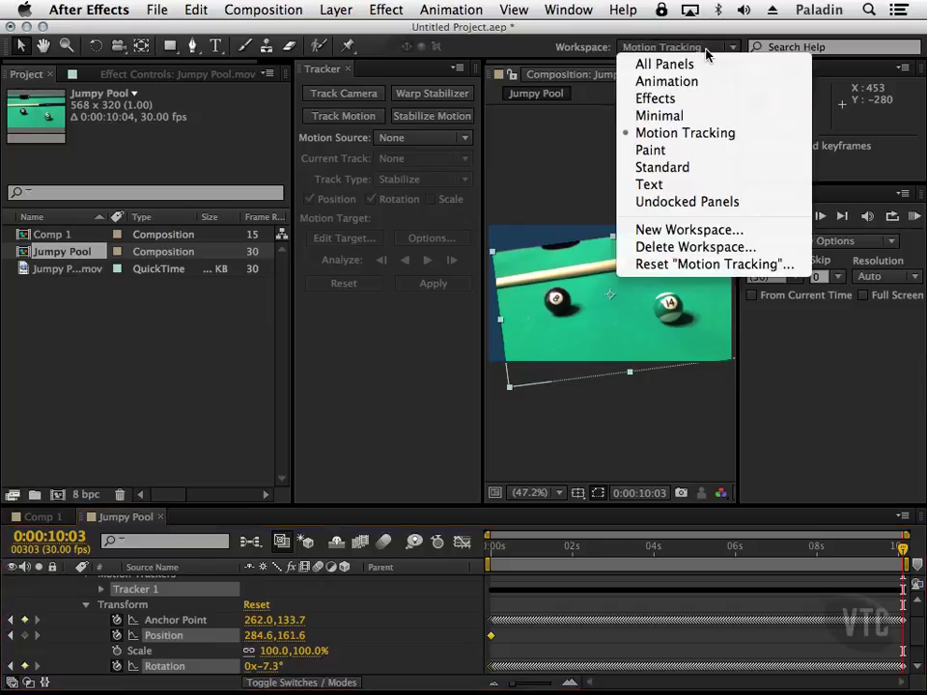
click(699, 169)
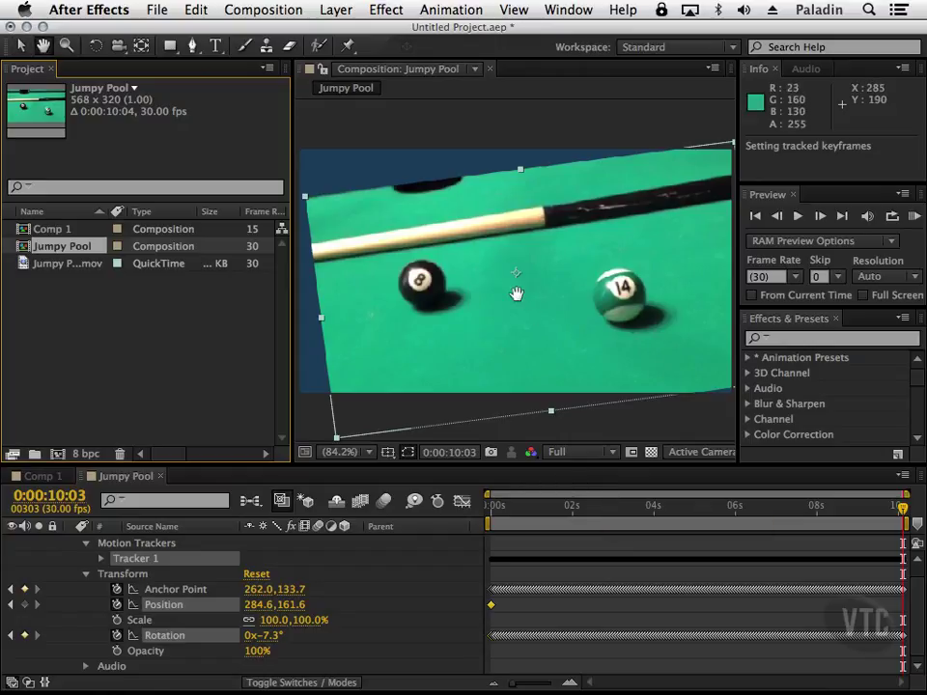
key(space)
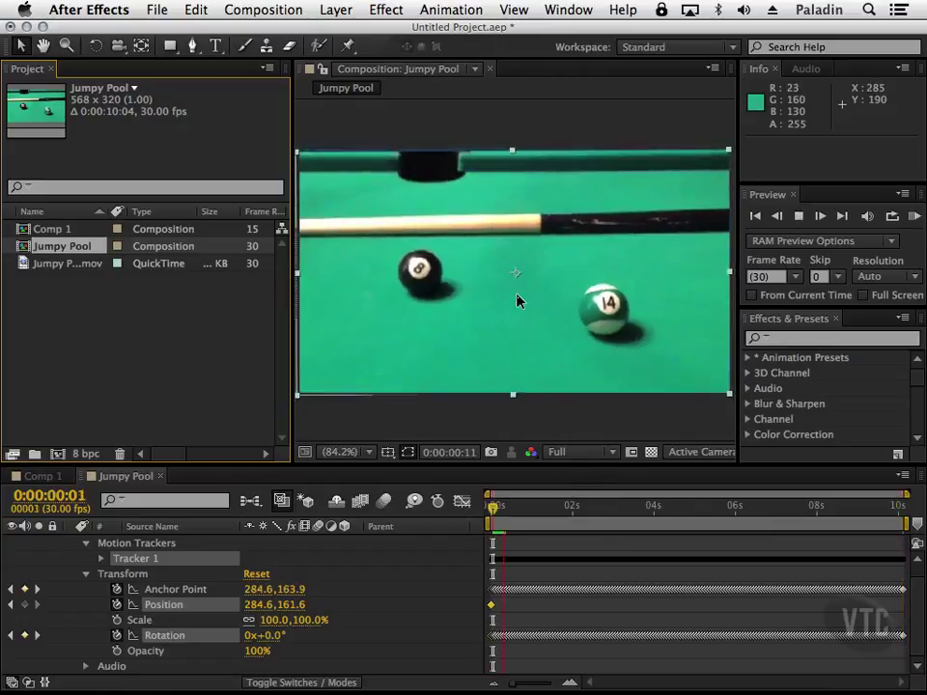